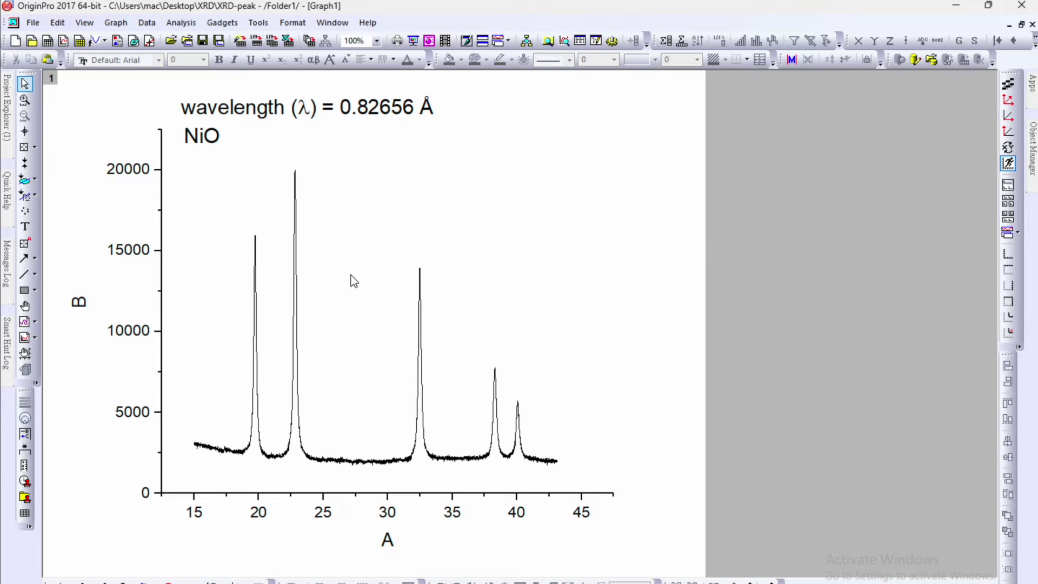
Run Quick Peaks with default settings so the region labels peaks at 19.71043 and 22.811
left_click(223, 23)
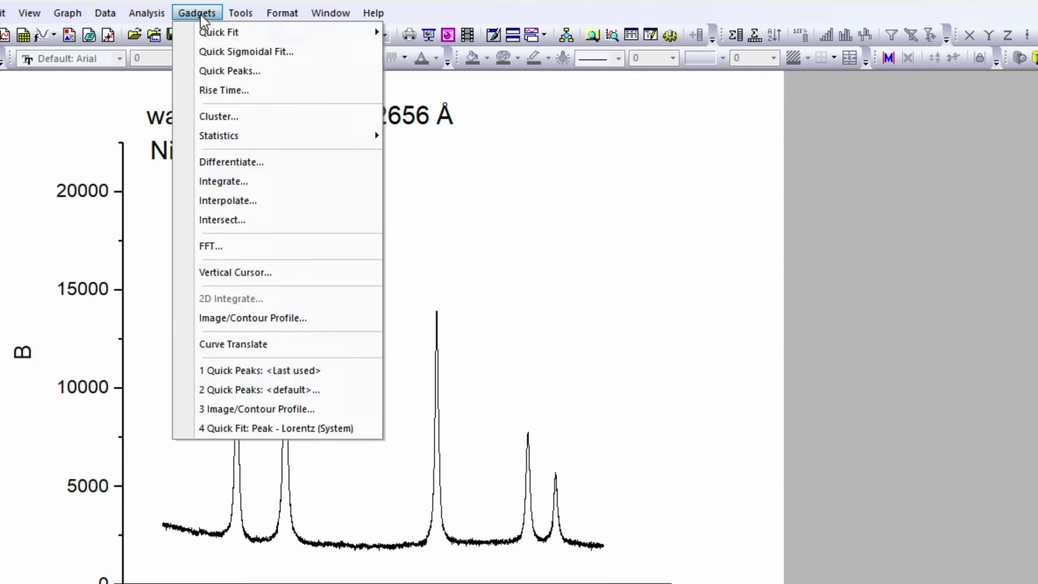
left_click(240, 72)
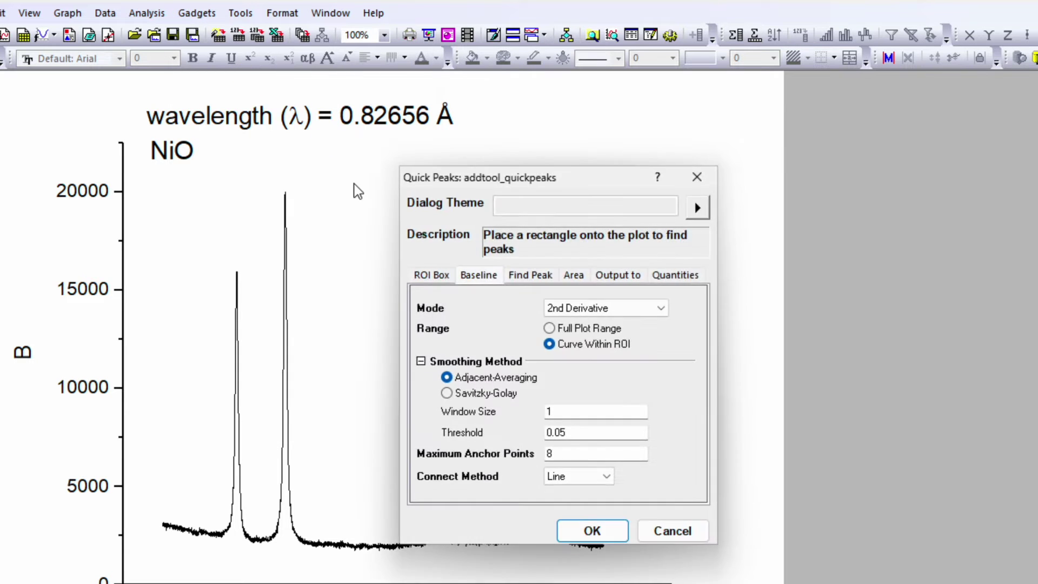
left_click_drag(568, 177, 800, 170)
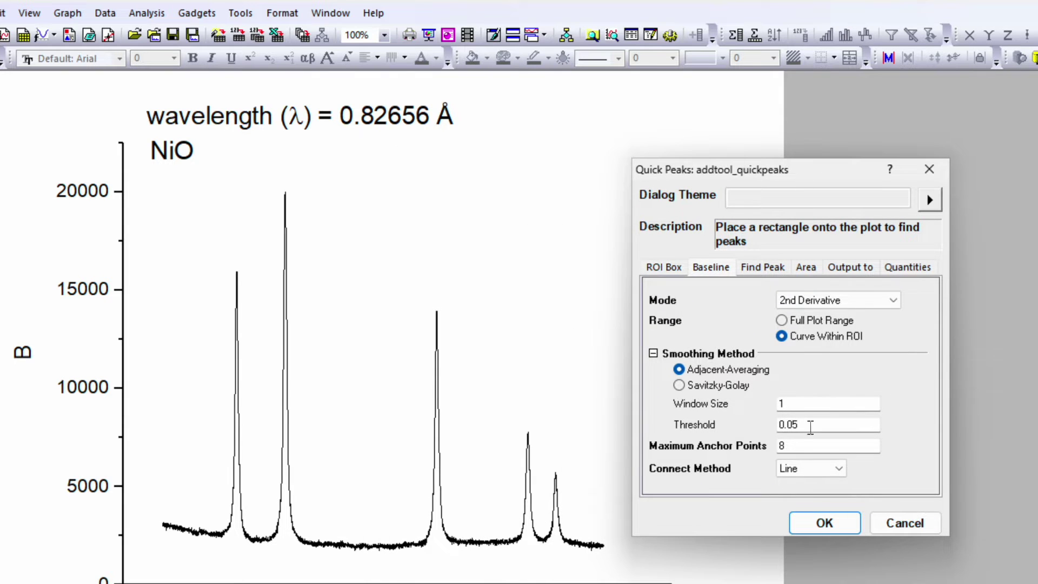
left_click(822, 526)
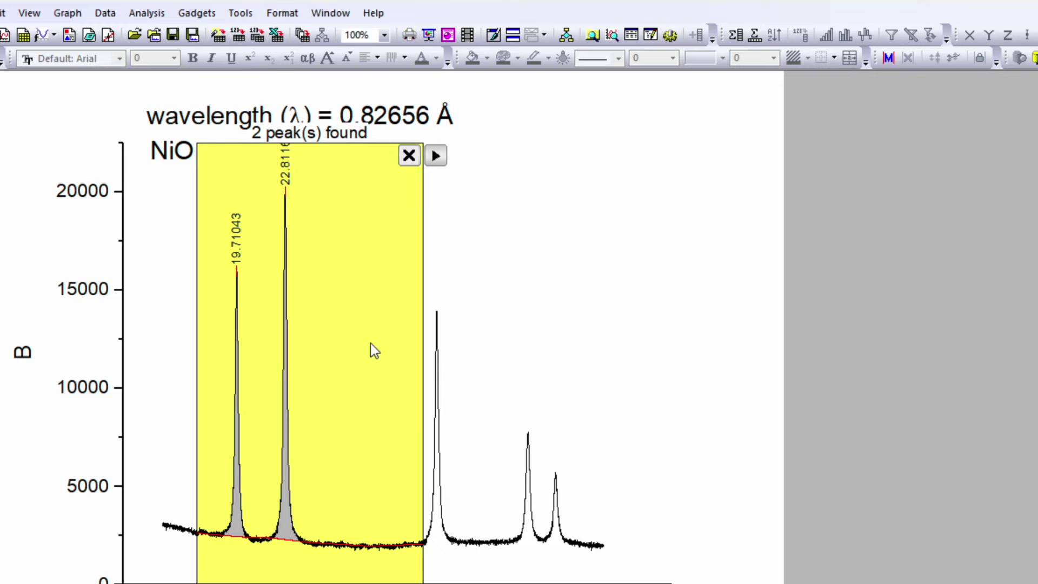
left_click(349, 339)
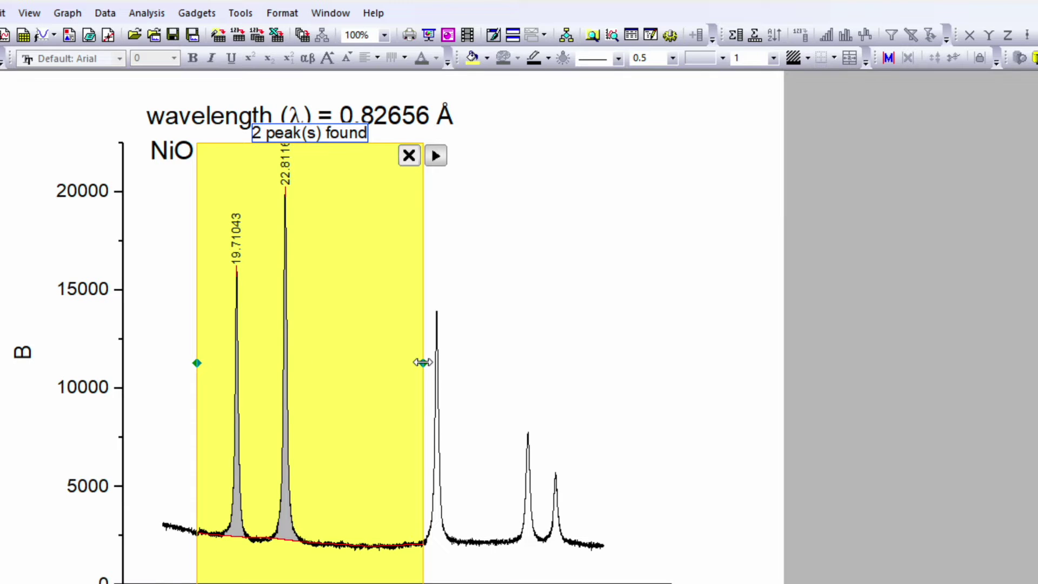
Stretch the Quick Peaks region right past the last peak near 40
left_click_drag(423, 363, 582, 378)
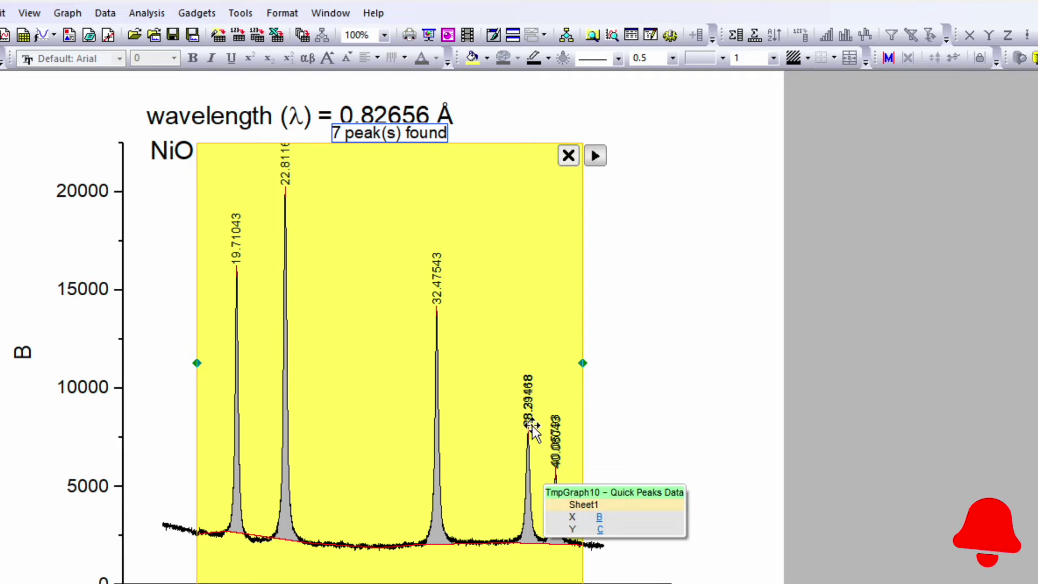
Set the baseline to Full Plot Range, 10 maximum anchor points and Spline connection, and apply
double_click(519, 320)
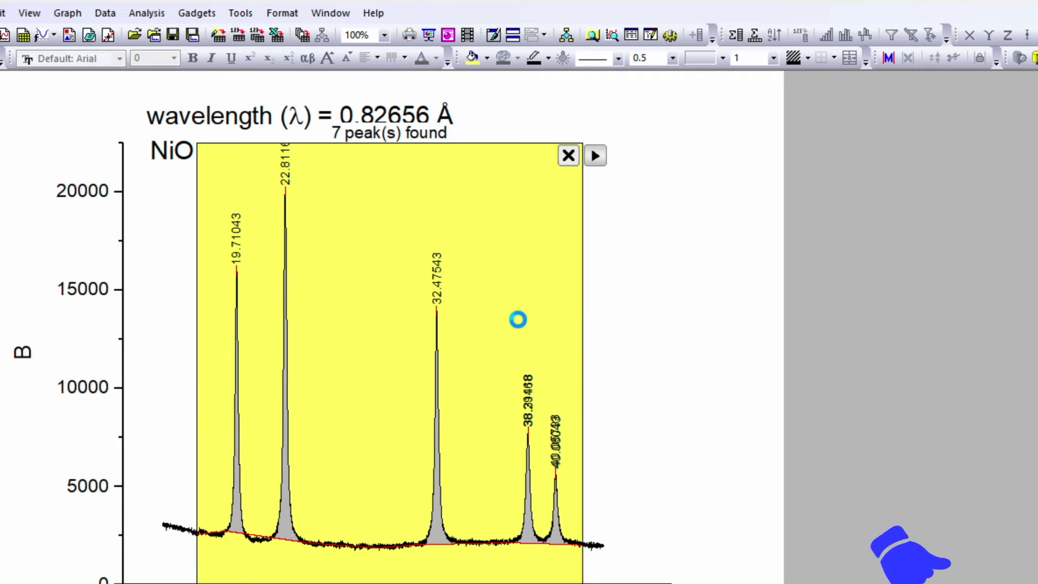
left_click_drag(577, 103, 858, 127)
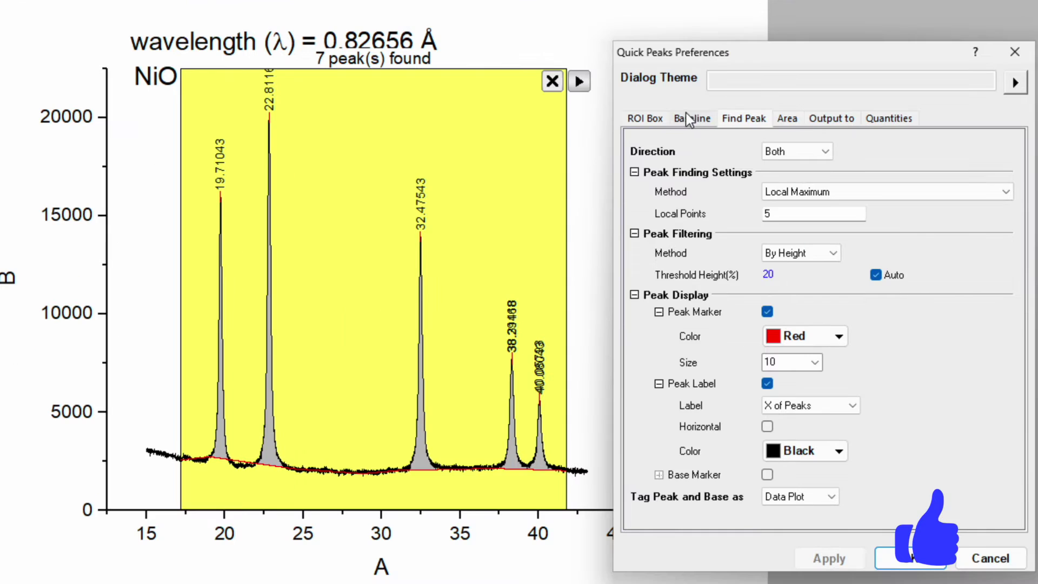
left_click(705, 191)
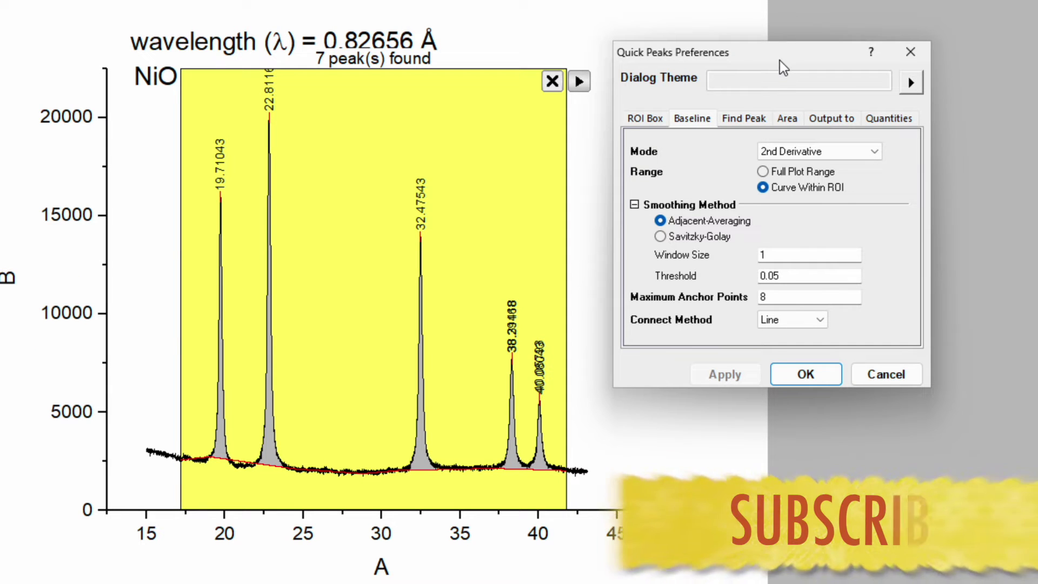
left_click_drag(780, 61, 834, 70)
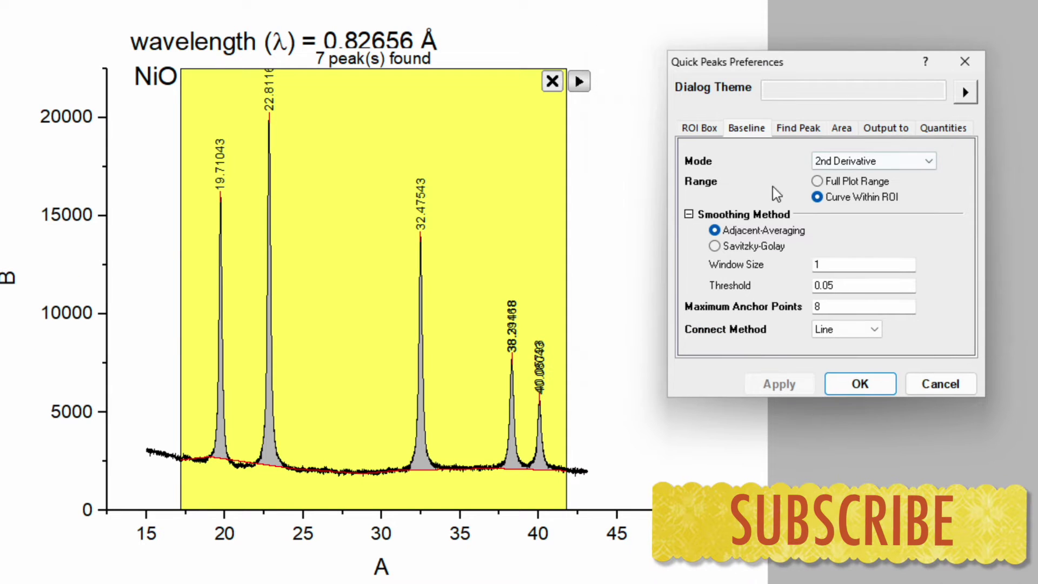
left_click(817, 182)
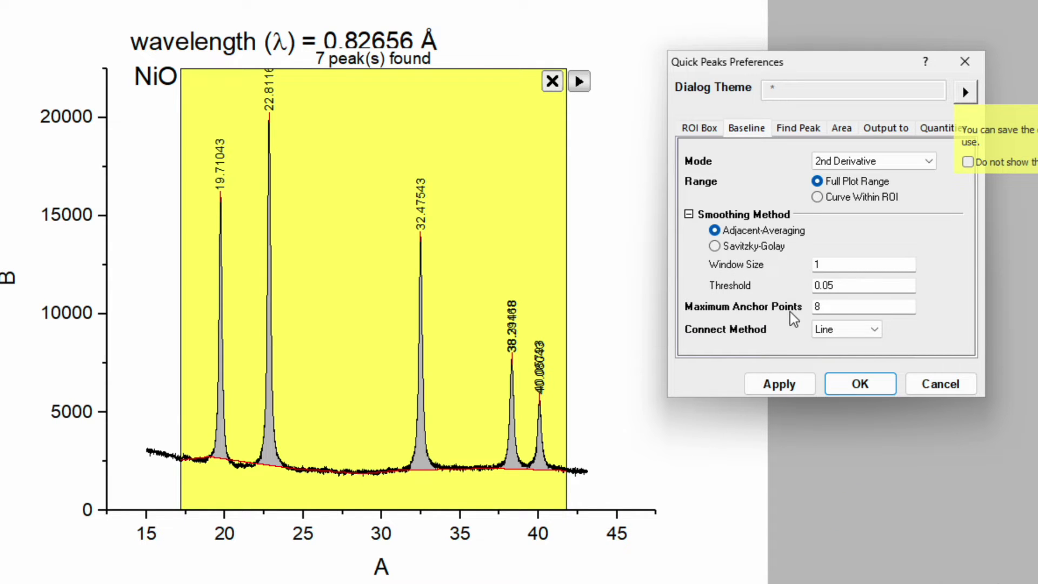
double_click(839, 308)
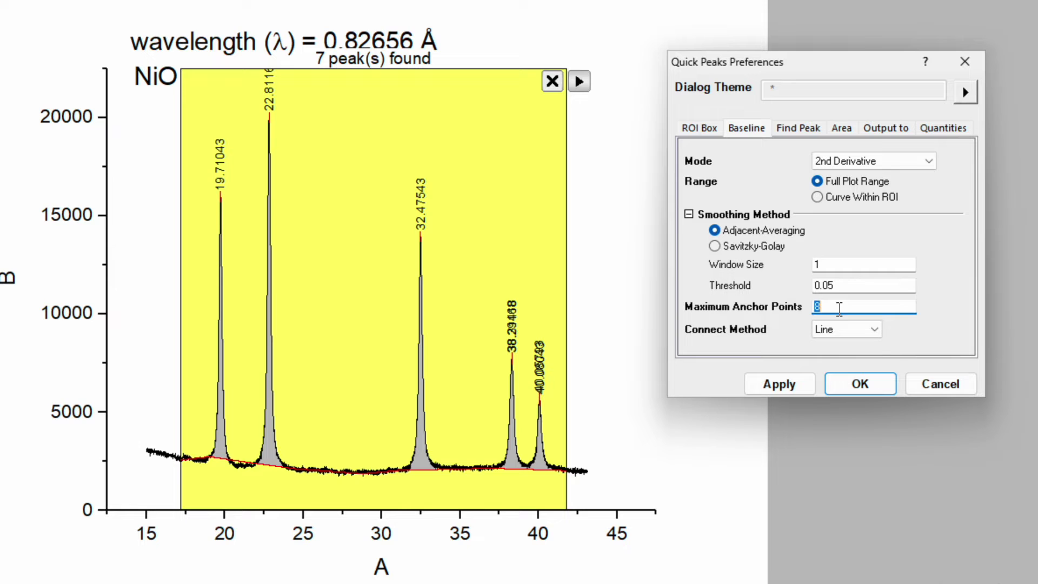
type("10")
left_click(787, 387)
left_click(847, 331)
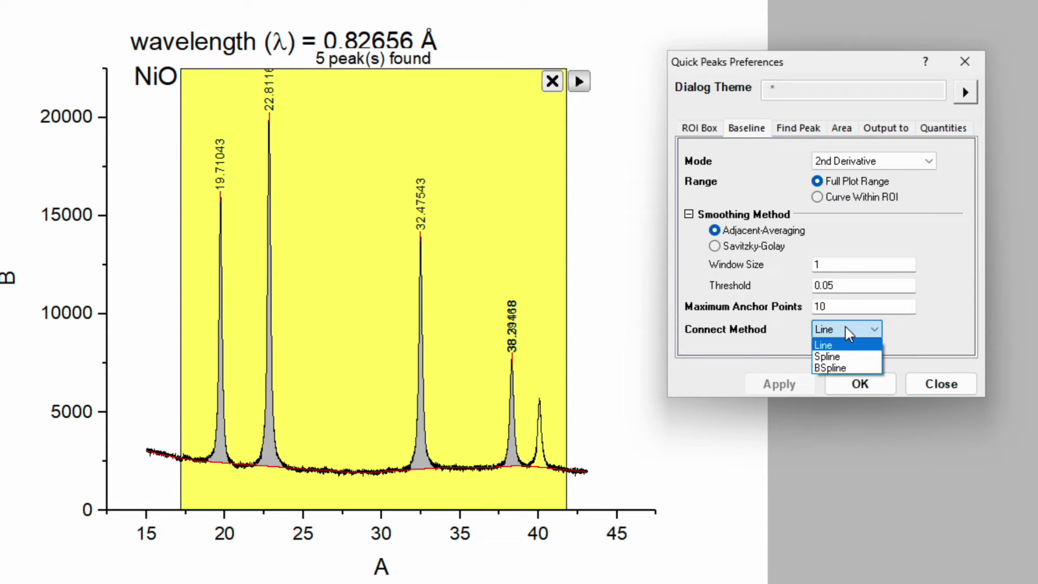
left_click(846, 355)
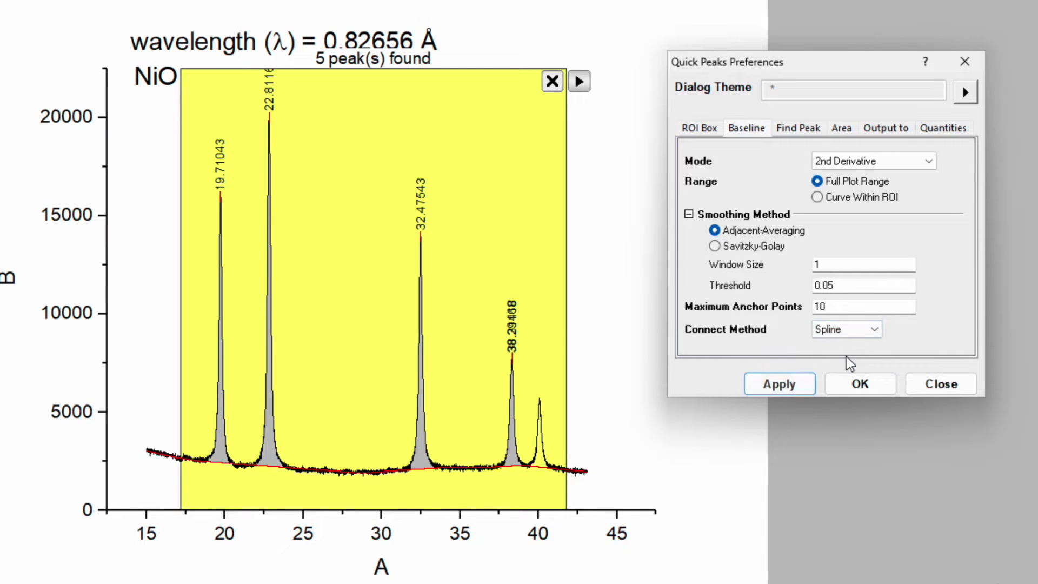
left_click(797, 379)
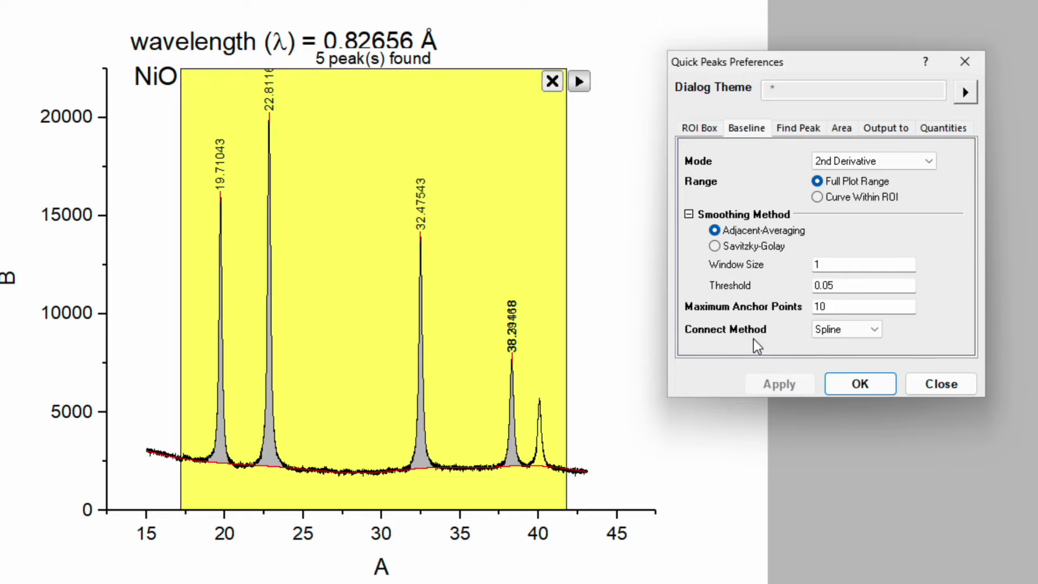
Set Local Points to 10 and a manual 15% threshold height, then apply and close
left_click(799, 128)
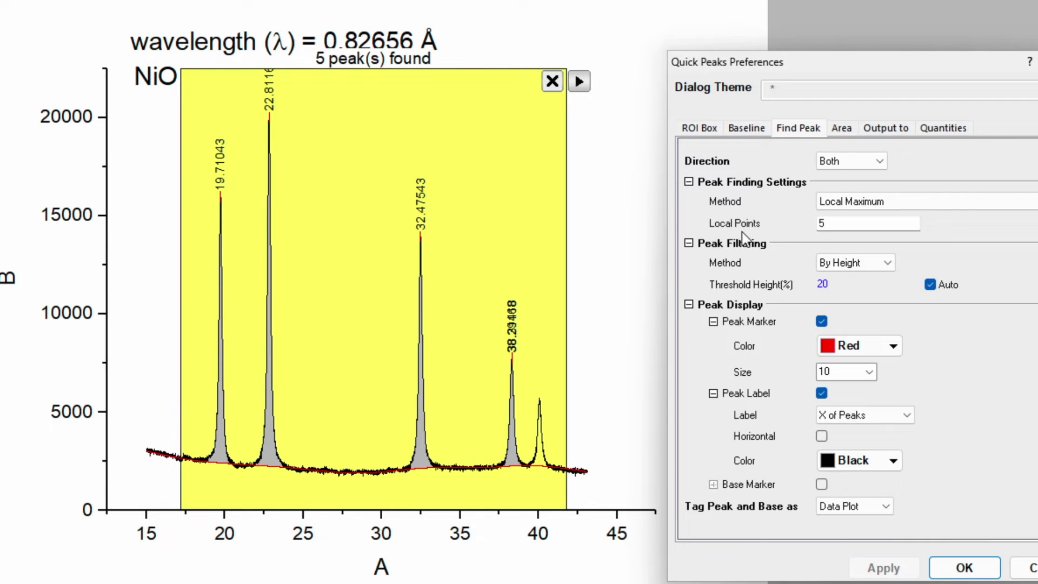
left_click(836, 223)
type("10")
left_click(930, 284)
left_click(855, 287)
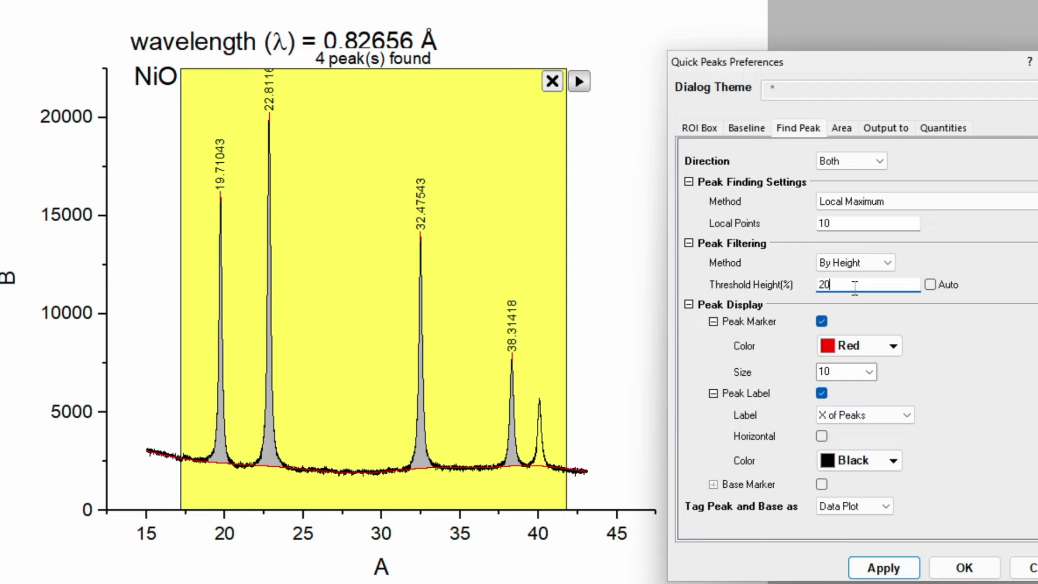
key("BackSpace")
key("BackSpace")
type("15")
left_click(897, 568)
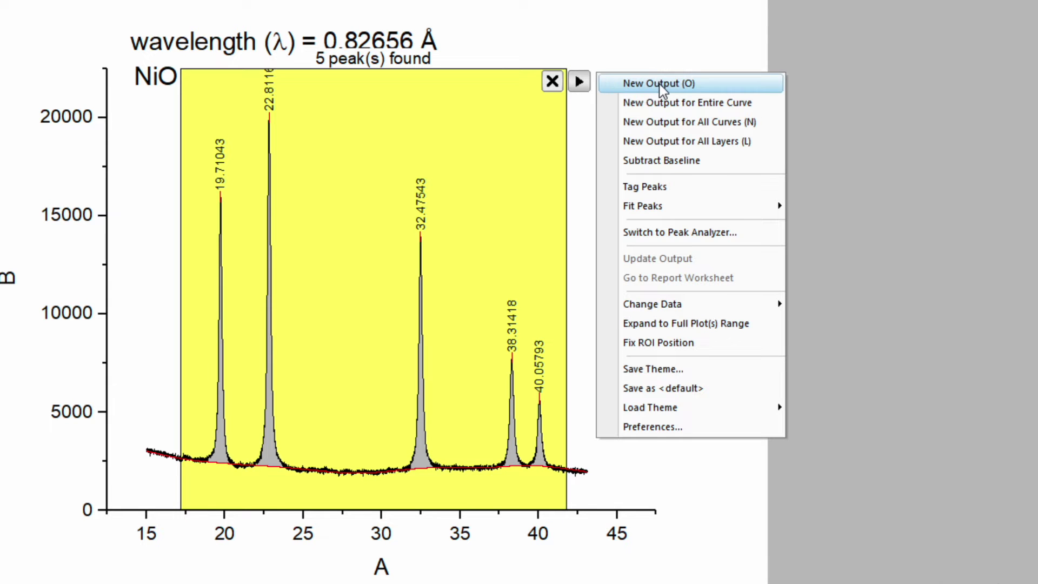
Output the peak centres (19.71043, 22.81168, ...) to a QkPeak worksheet, then open NiO.cif
left_click(673, 89)
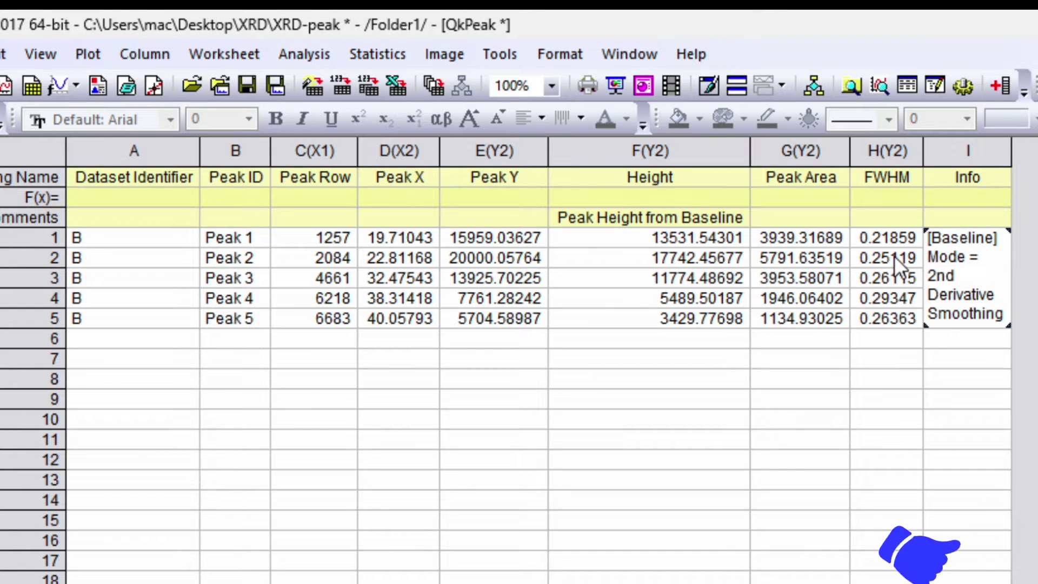
left_click(405, 244)
left_click(406, 252)
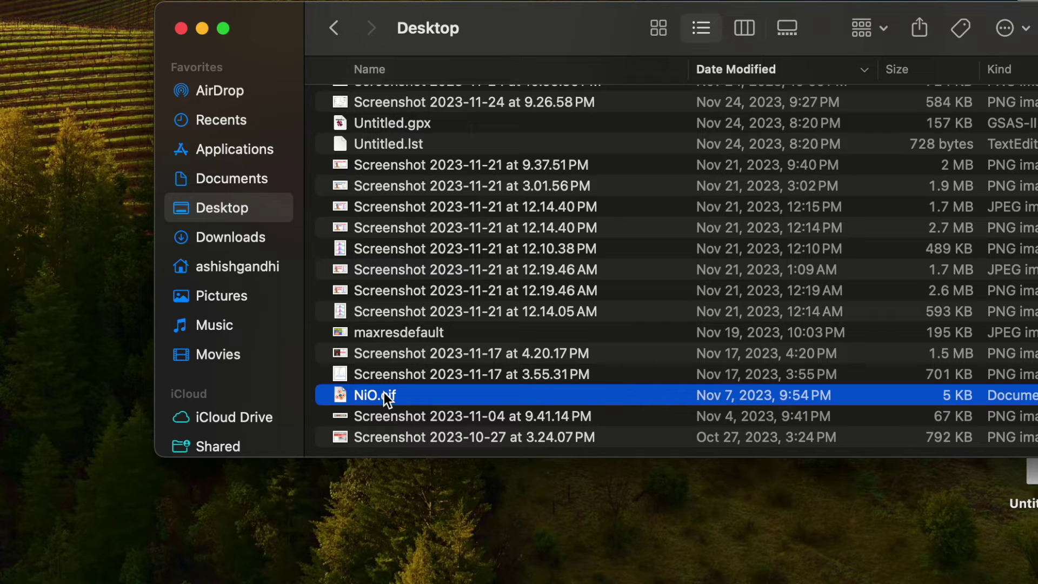
double_click(387, 401)
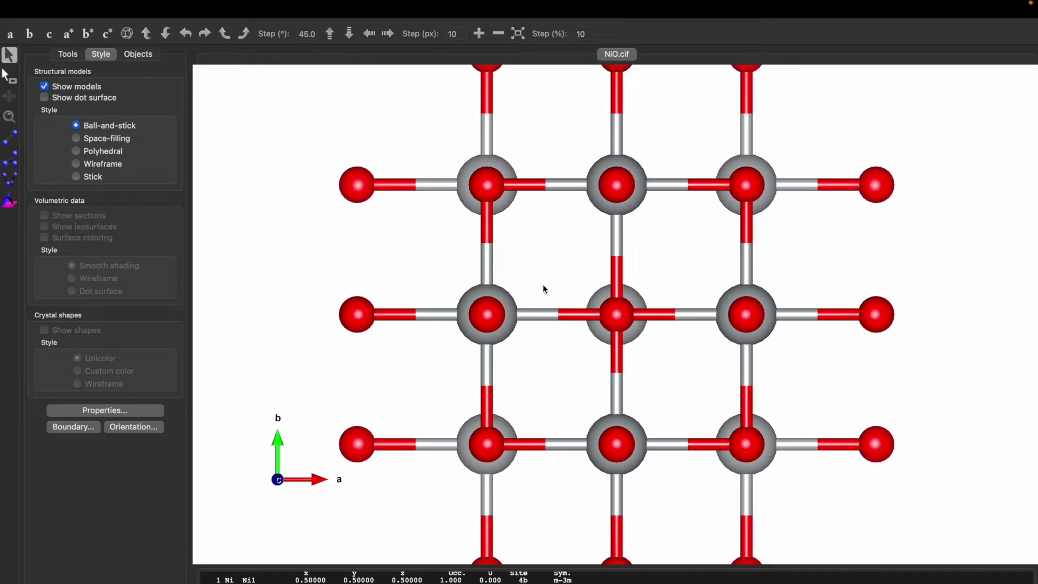
Zoom out and rotate the NiO model into a perspective view showing the c axis
scroll(543, 284, "down", 4)
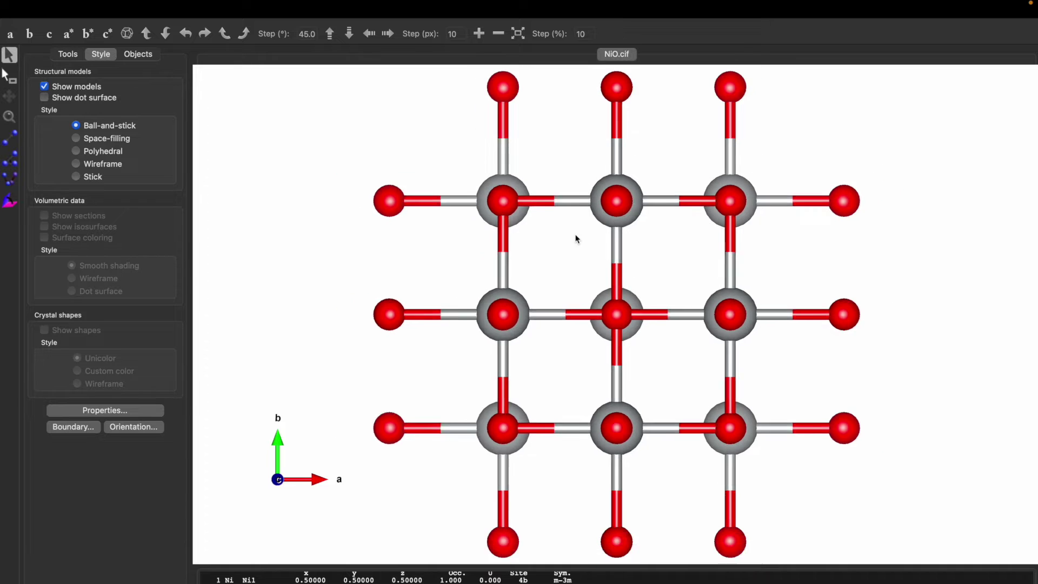
left_click_drag(570, 245, 487, 282)
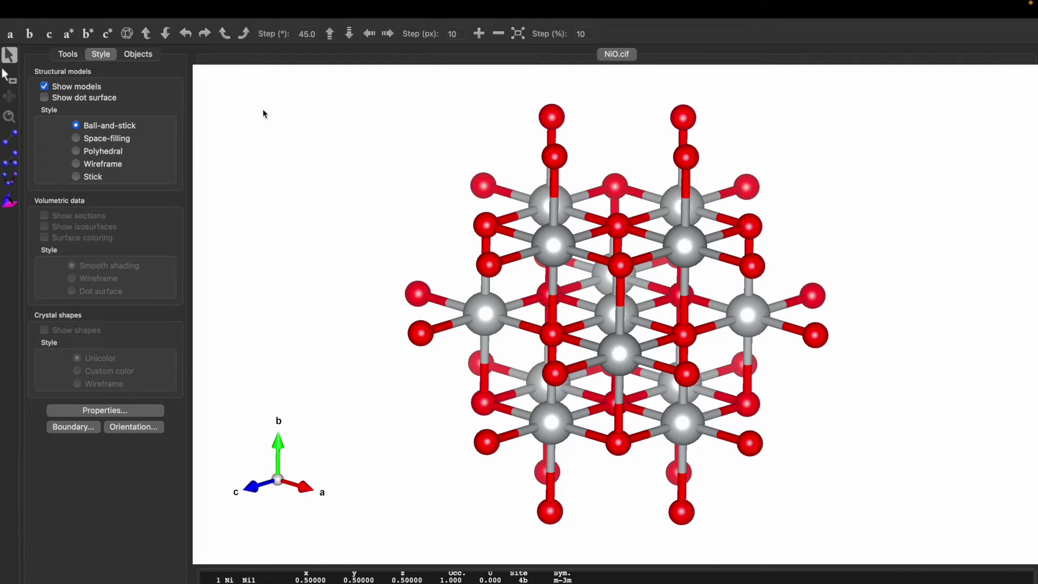
mouse_move(169, 6)
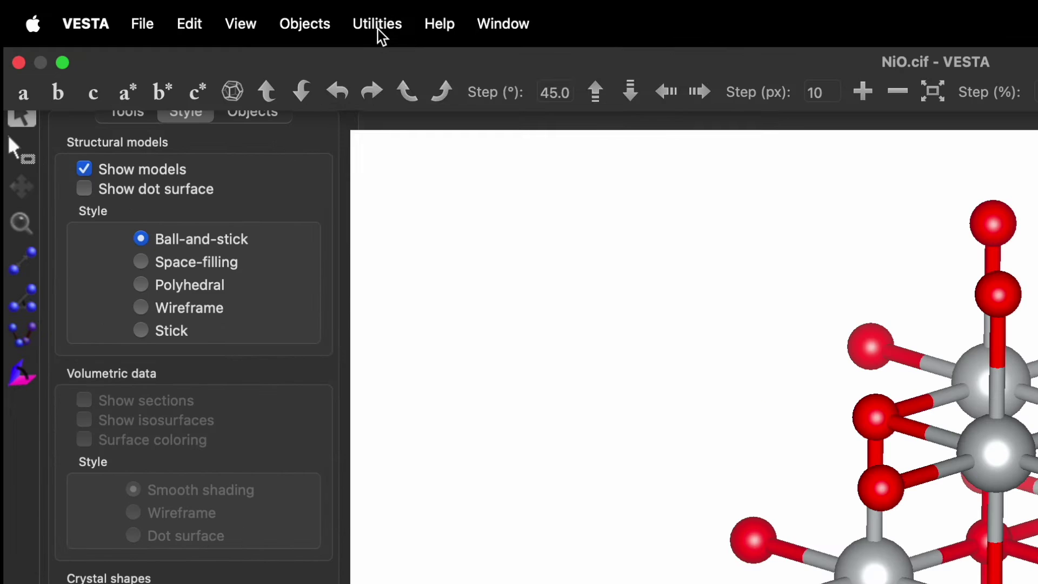
Calculate the NiO powder diffraction pattern using a single 0.82656 Å wavelength
left_click(208, 7)
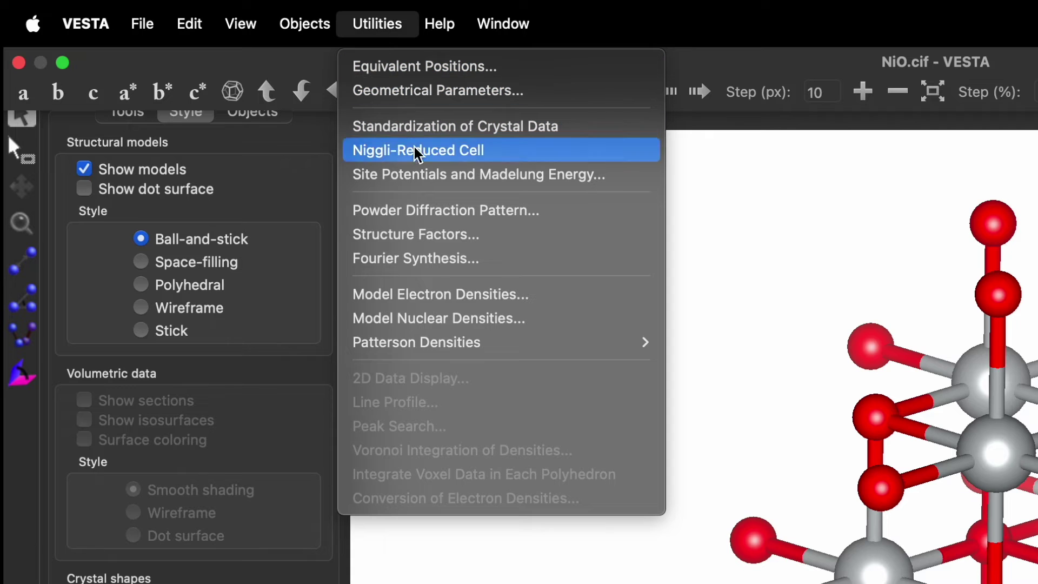
left_click(440, 216)
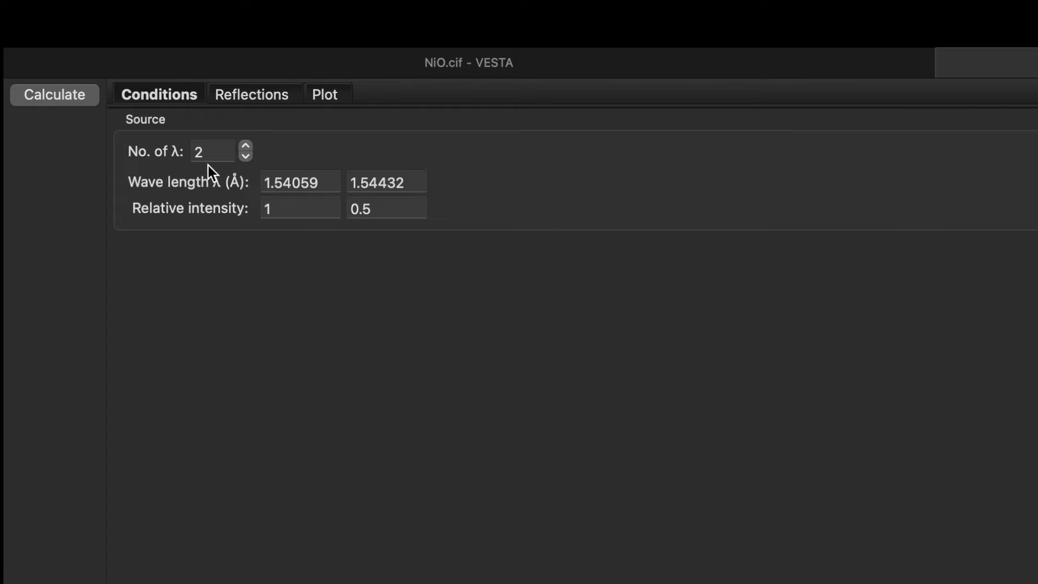
left_click(246, 159)
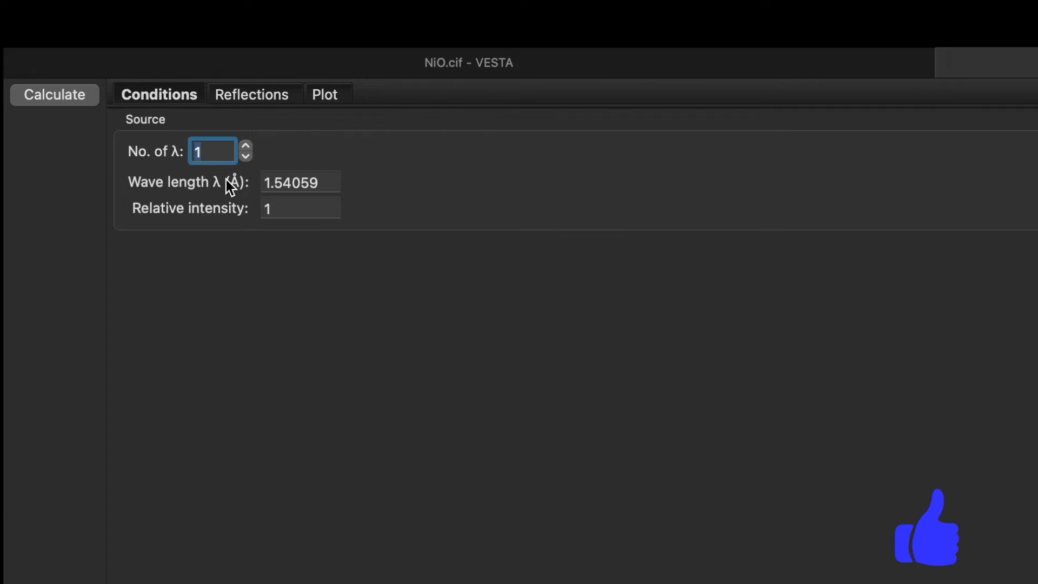
left_click(331, 188)
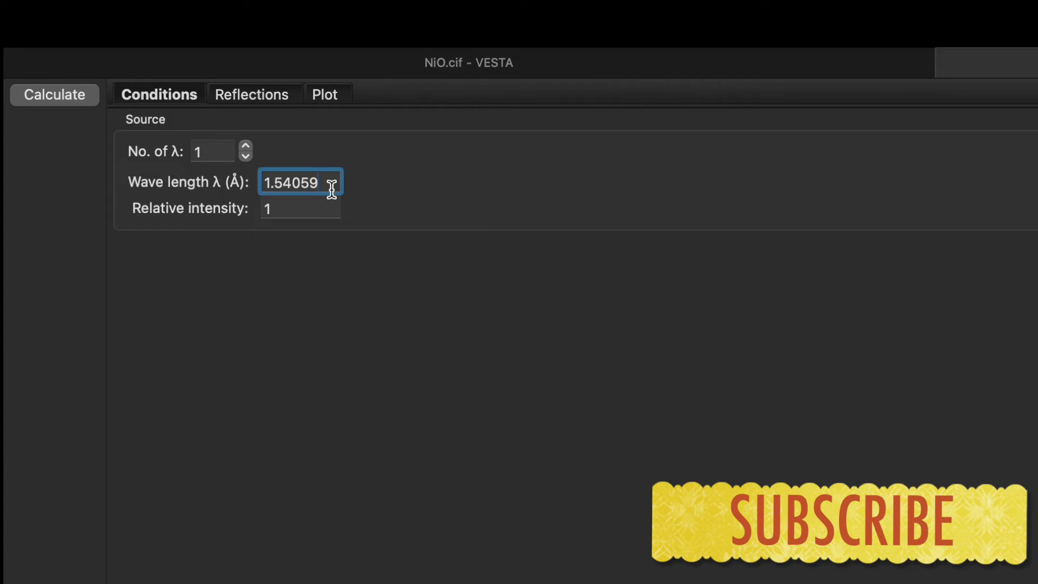
key("BackSpace")
key("BackSpace")
key("BackSpace")
key("BackSpace")
key("BackSpace")
key("BackSpace")
key("BackSpace")
type("0.82656")
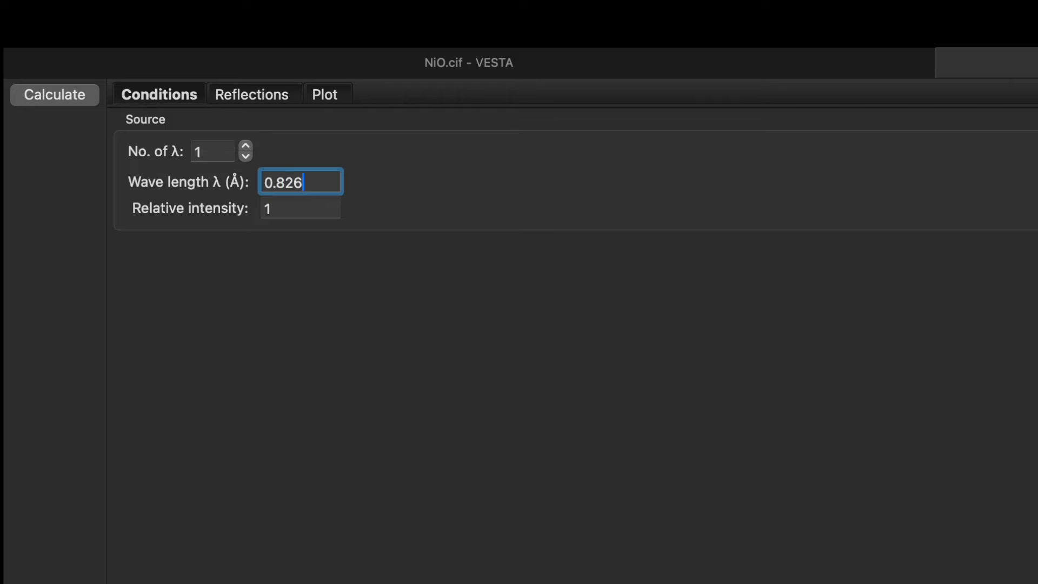
left_click(70, 98)
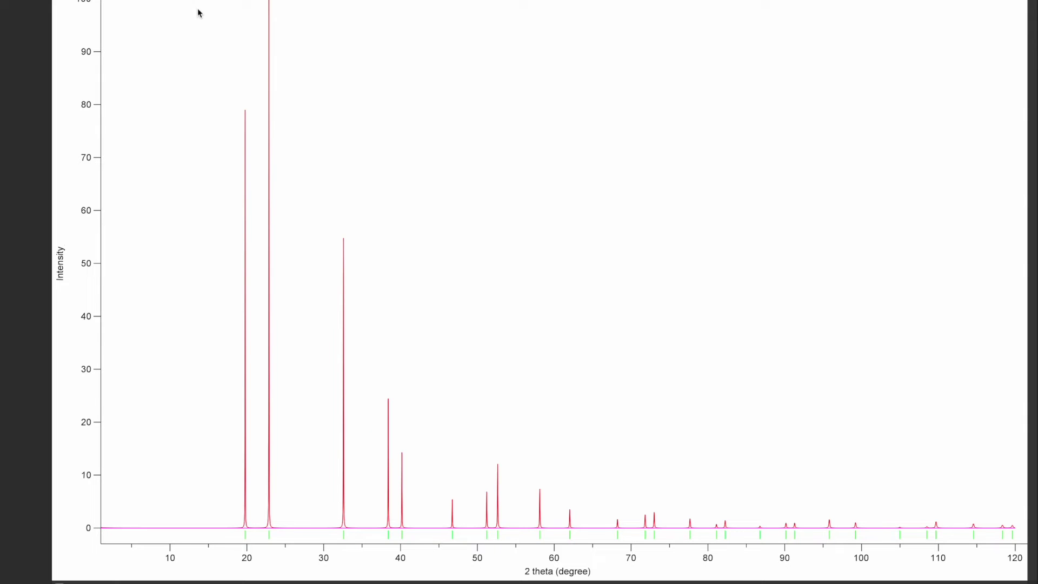
Drag a zoom box over the simulated diffraction plot to magnify its peaks
left_click_drag(209, 2, 423, 538)
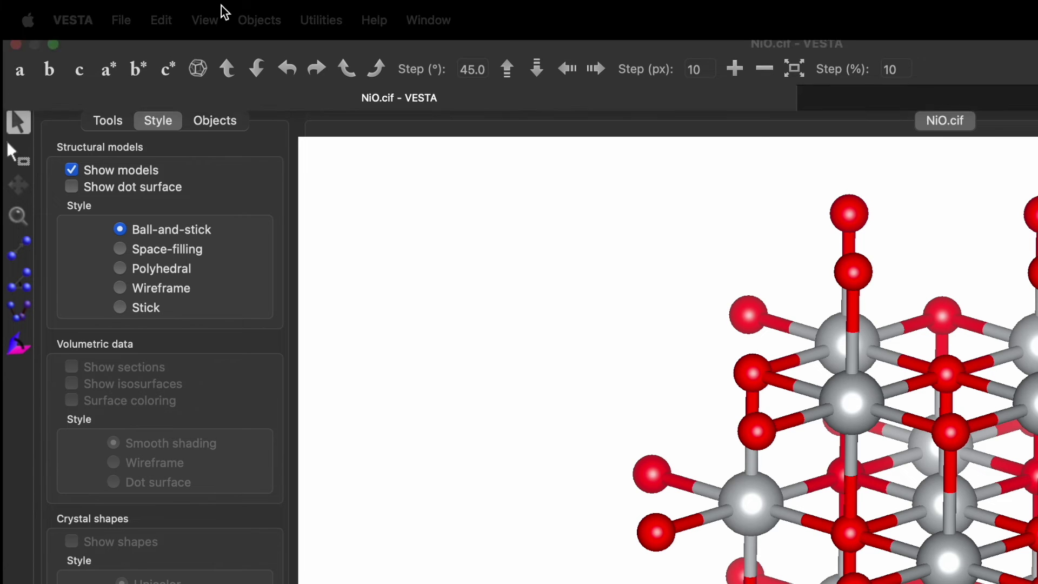
In Unit Cell, change lattice constant a from 4.16840 to 4.18220 Å and apply
left_click(163, 23)
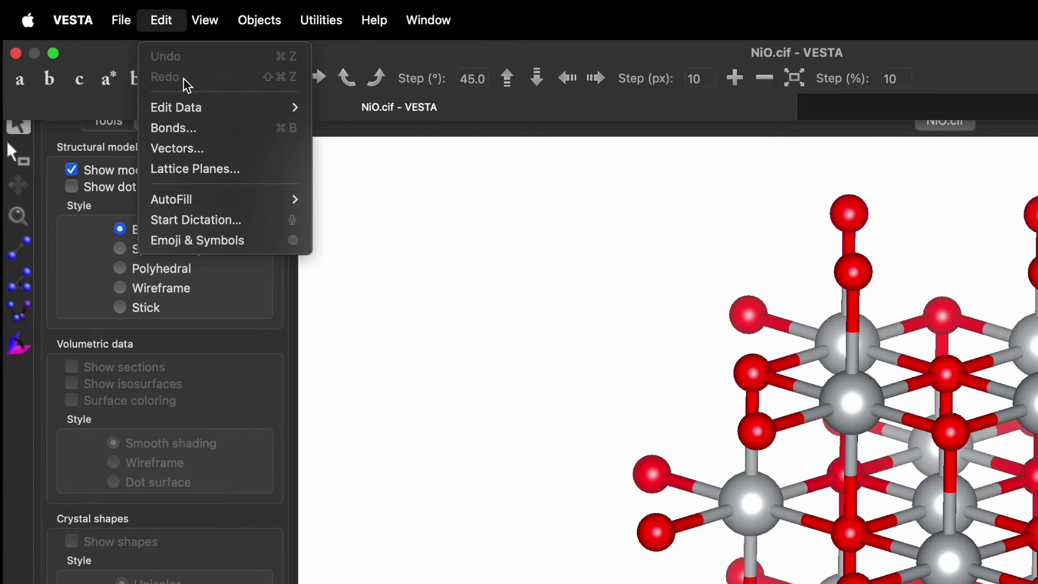
mouse_move(201, 114)
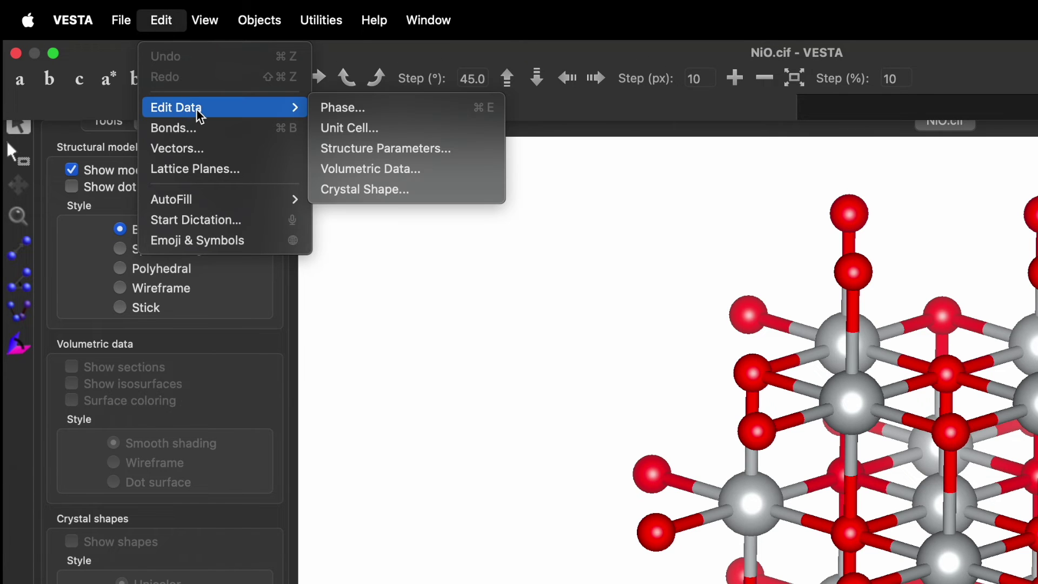
left_click(350, 130)
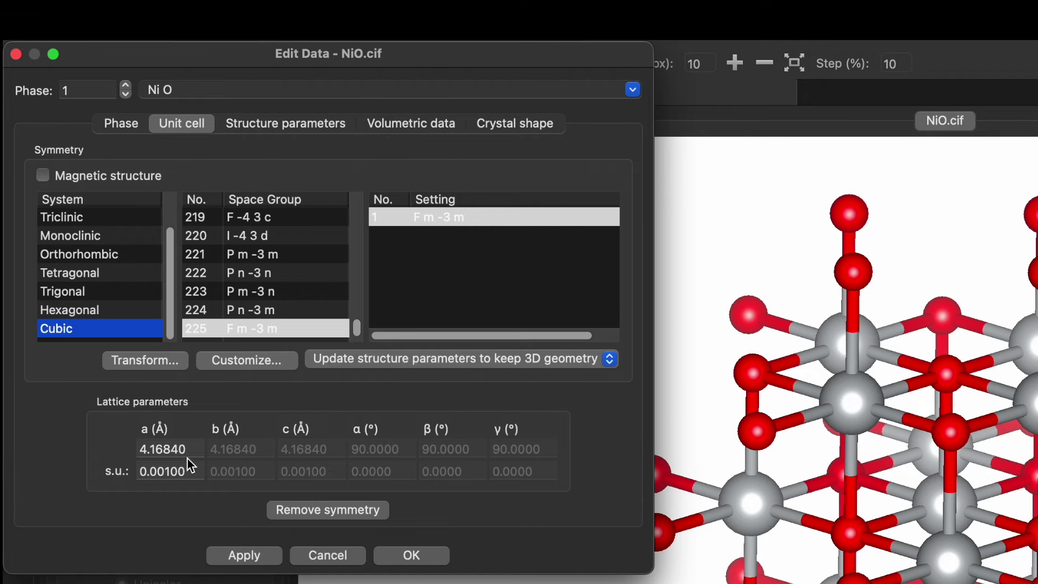
left_click(181, 451)
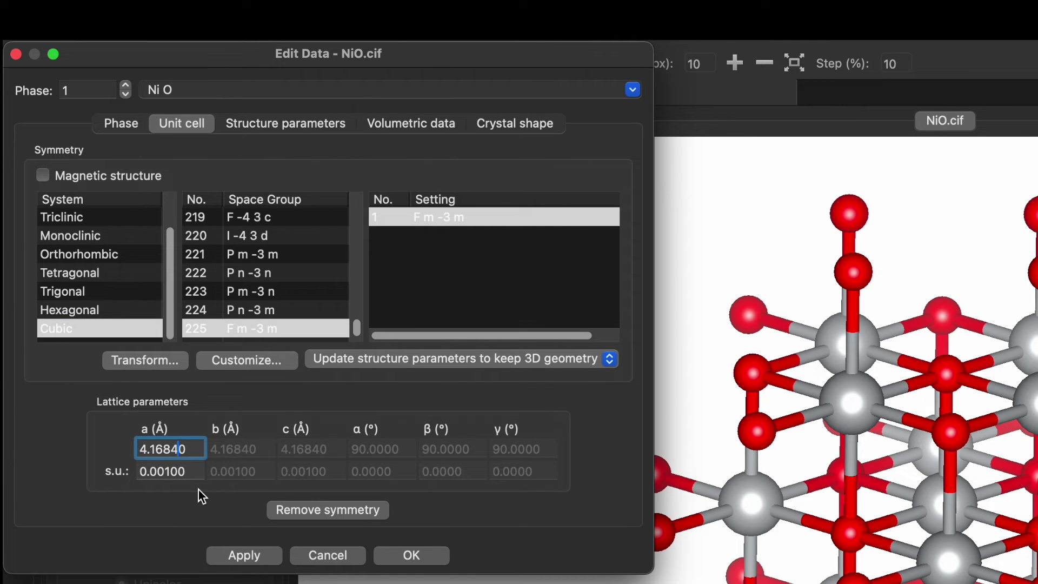
key("Right")
key("BackSpace")
key("BackSpace")
key("BackSpace")
key("BackSpace")
type("822")
key("Tab")
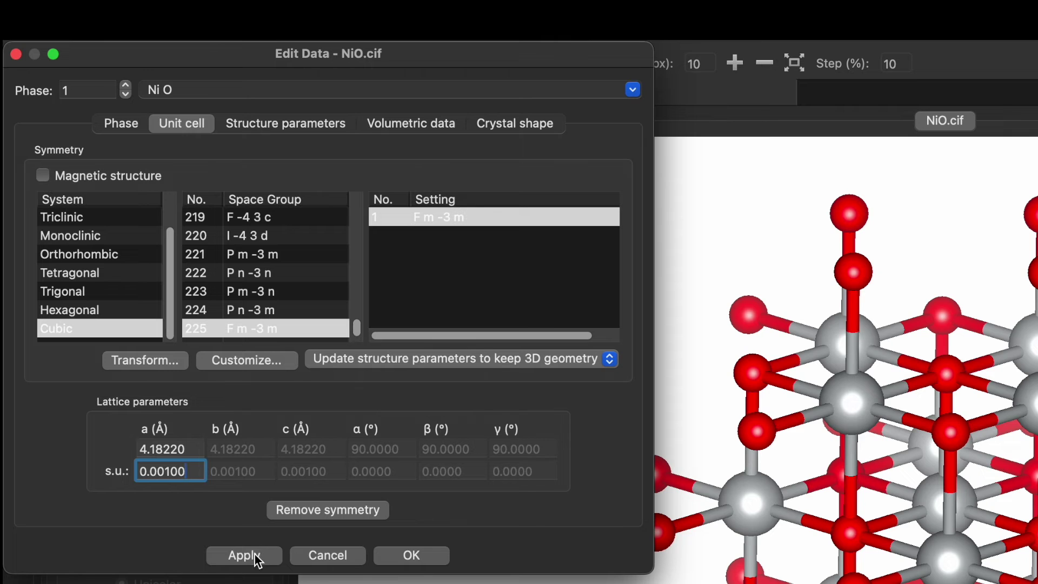
left_click(414, 557)
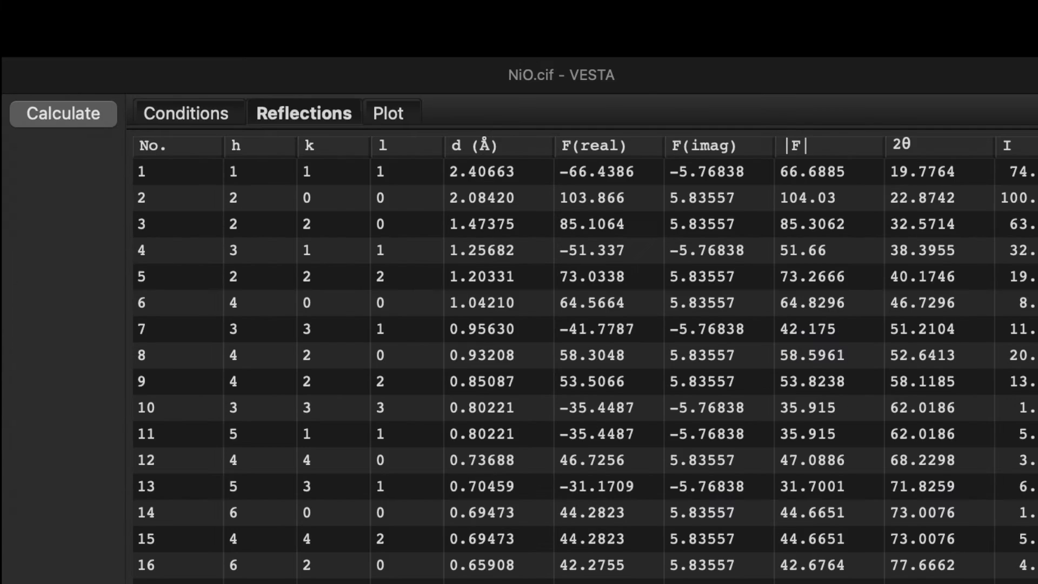
Recalculate the powder pattern so reflections shift to 2θ 19.7104, 22.7977 and 32.4609
left_click(58, 111)
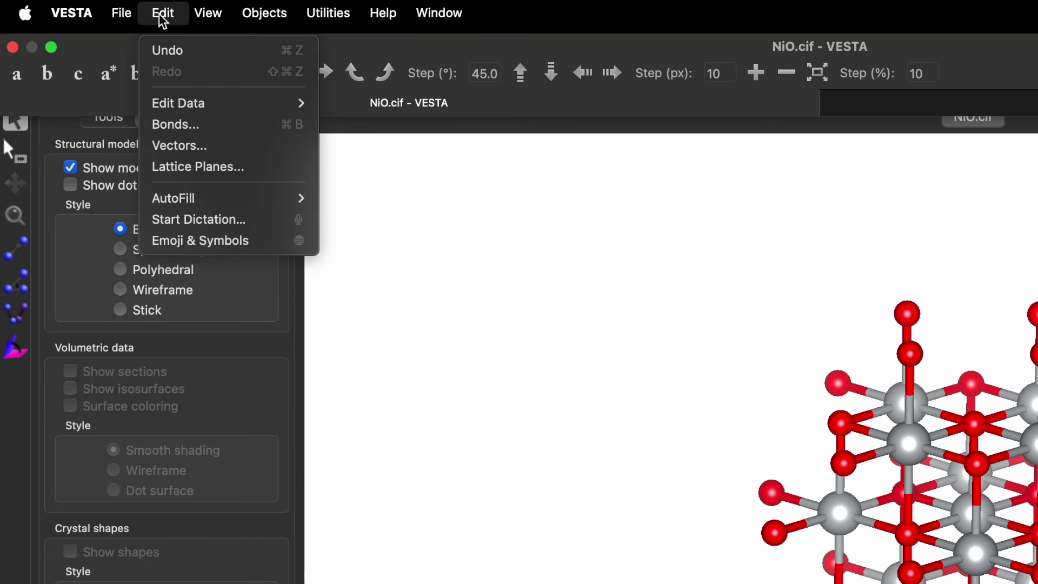
Reopen VESTA's Unit cell editor for NiO.cif, showing lattice constant a = 4.18220 Å
mouse_move(219, 113)
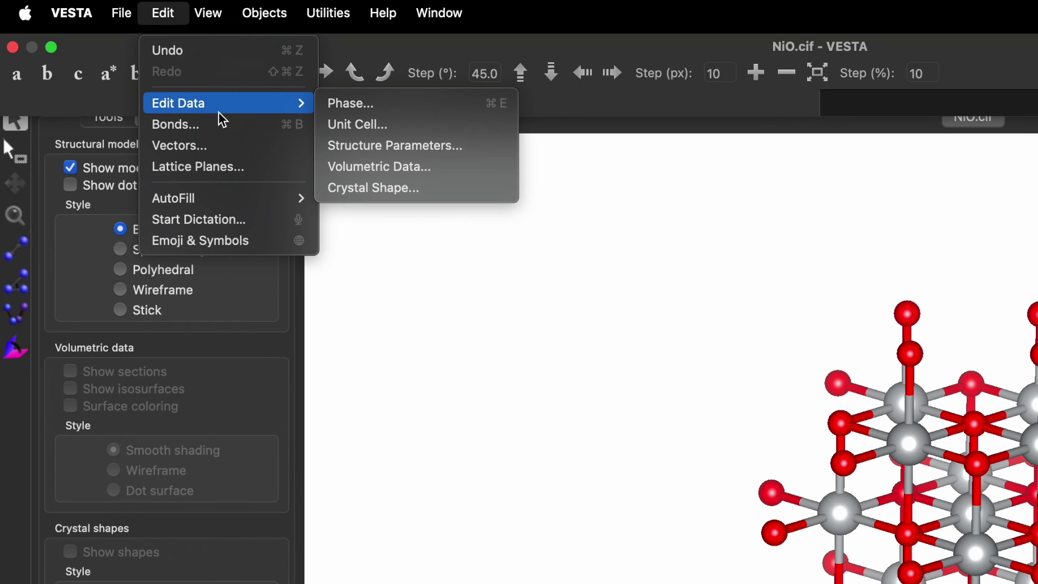
left_click(377, 128)
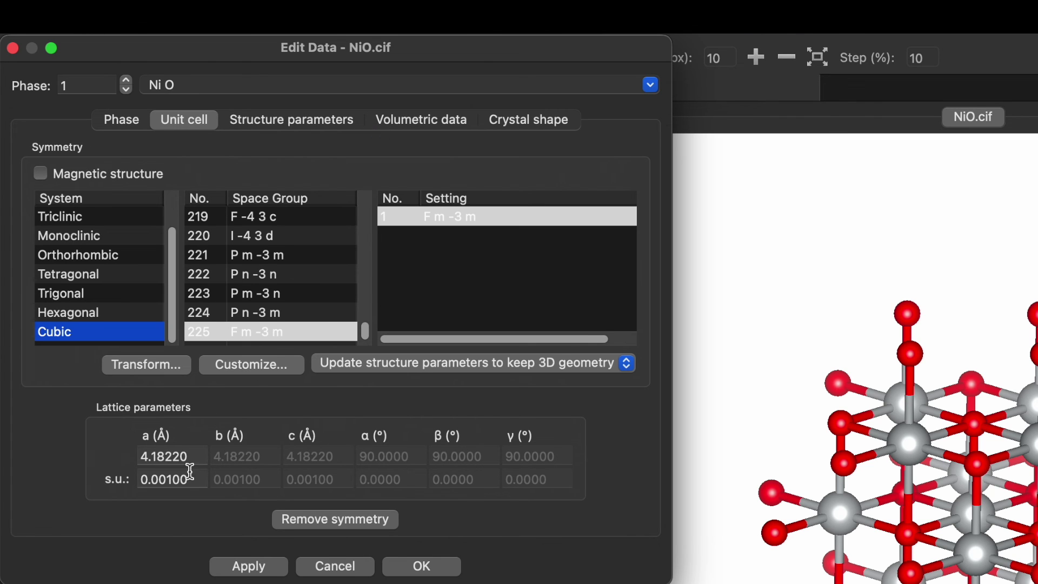